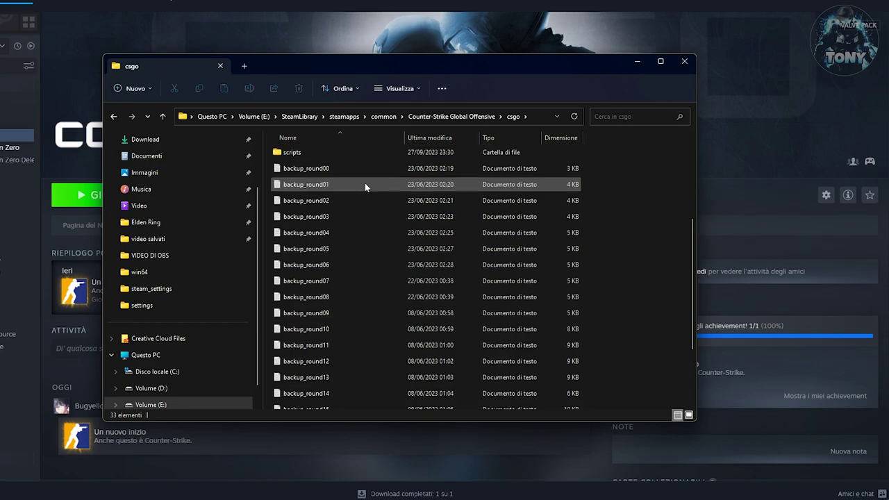
- Delete serverconfig.vdf and voice_ban.dt from the csgo folder
scroll(365, 182, down, 2)
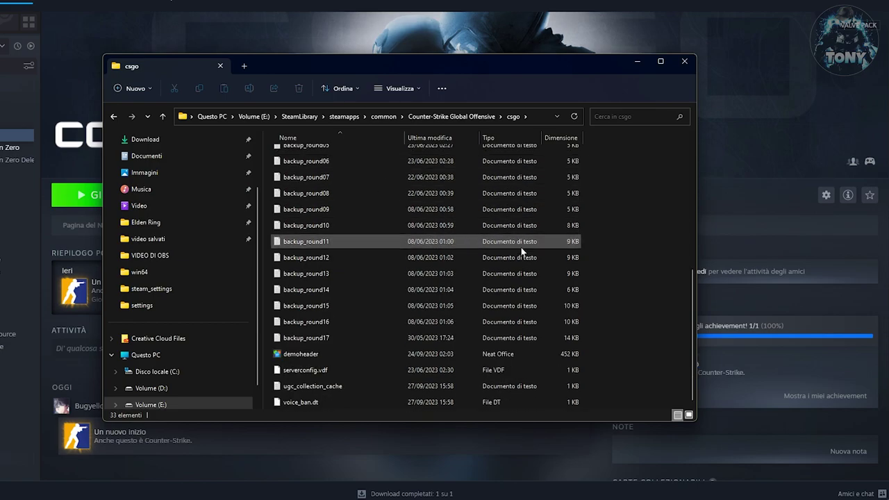
click(327, 374)
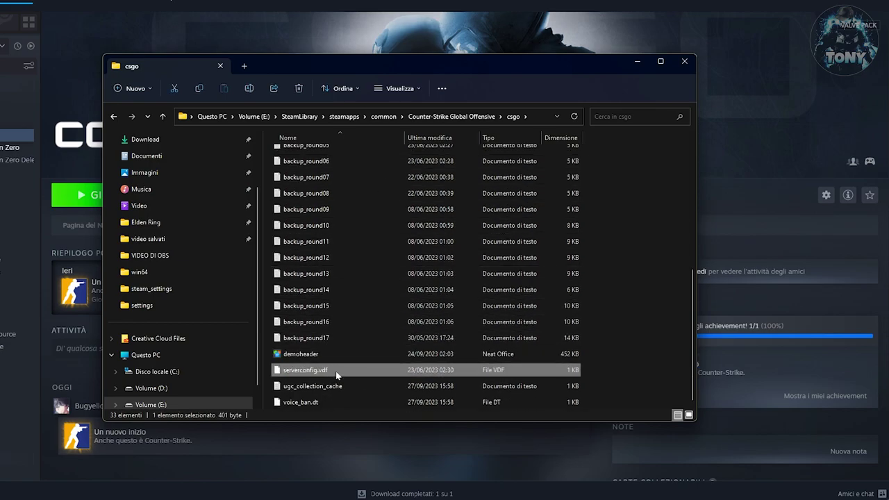
key(Delete)
click(313, 409)
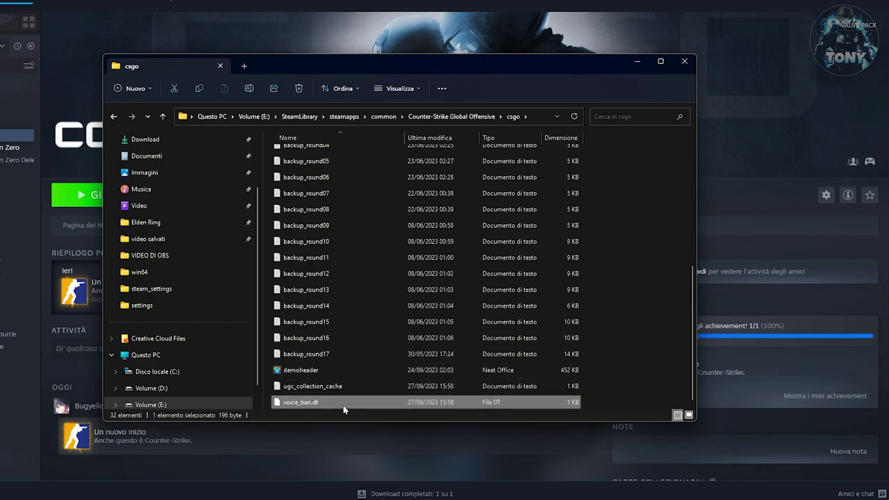
key(Delete)
- Delete the csgo MDMP crash dump and installscript.vdf from the Counter-Strike Global Offensive folder
click(114, 117)
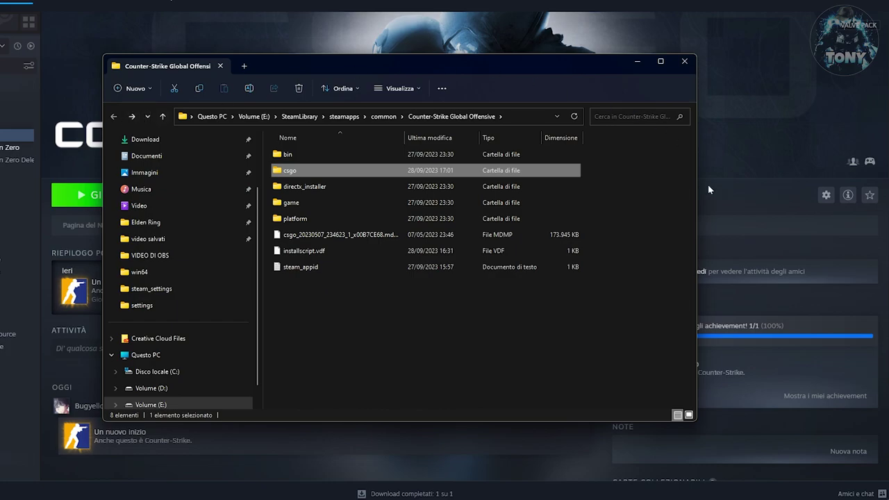
click(312, 252)
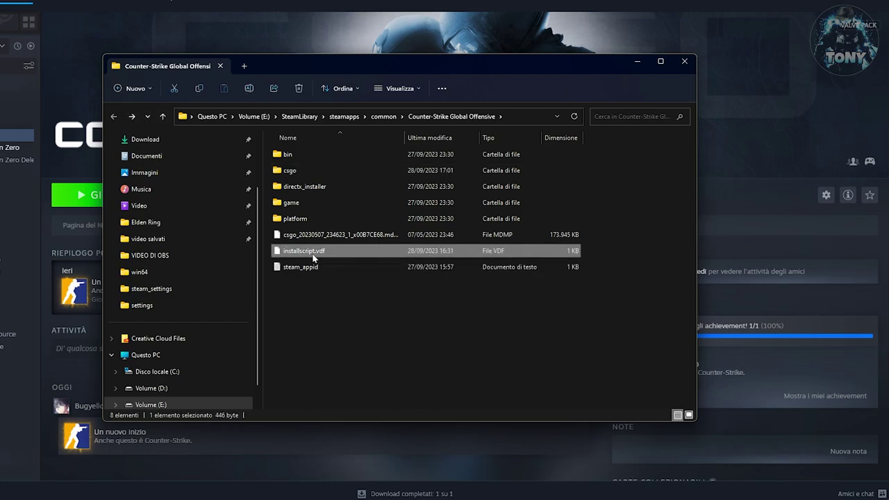
click(264, 231)
drag(263, 229, 231, 337)
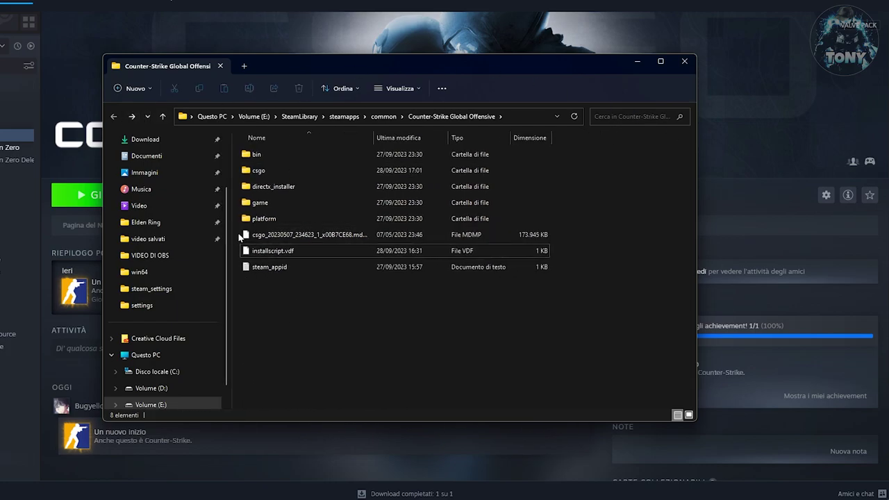
drag(237, 232, 255, 251)
key(Delete)
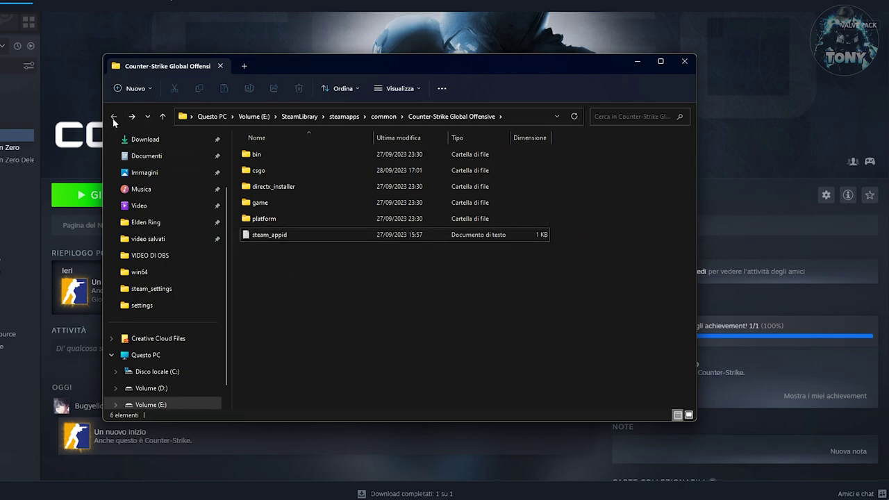
- Close the game folder and start verifying the integrity of Counter-Strike 2's game files
click(684, 61)
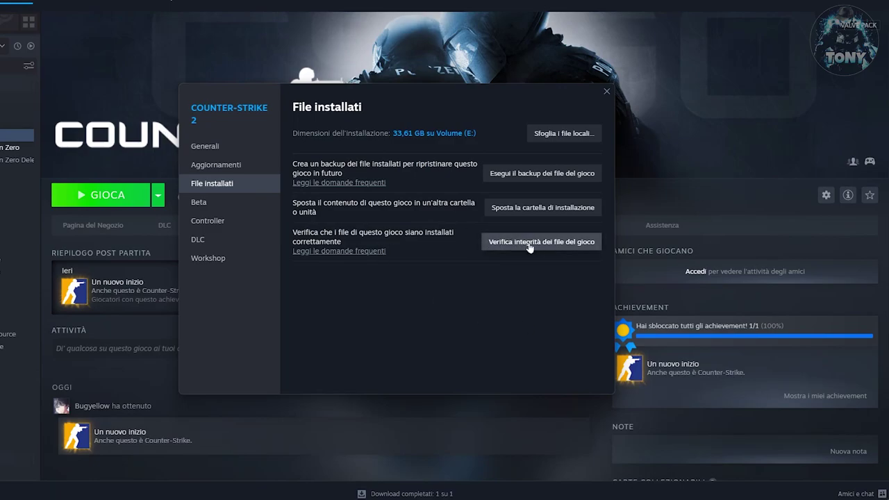
click(554, 246)
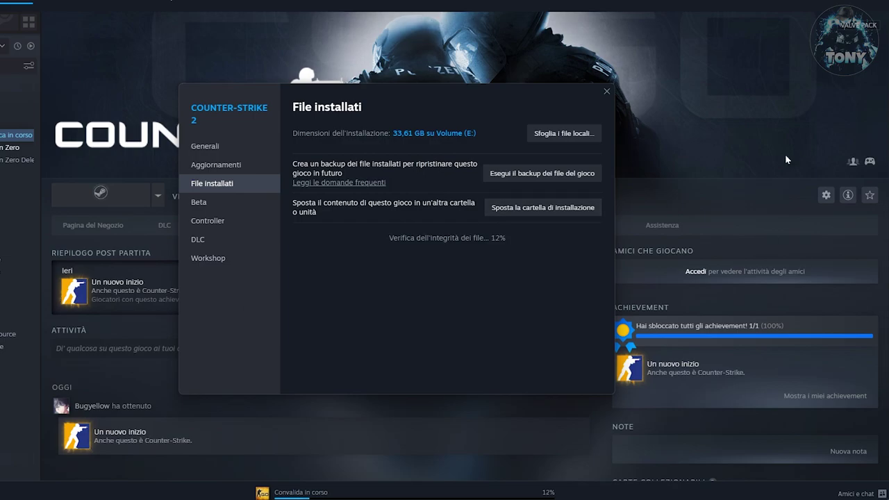
- Search the system for "windows", open the Windows Update settings and check for available updates
key(super)
text(wind)
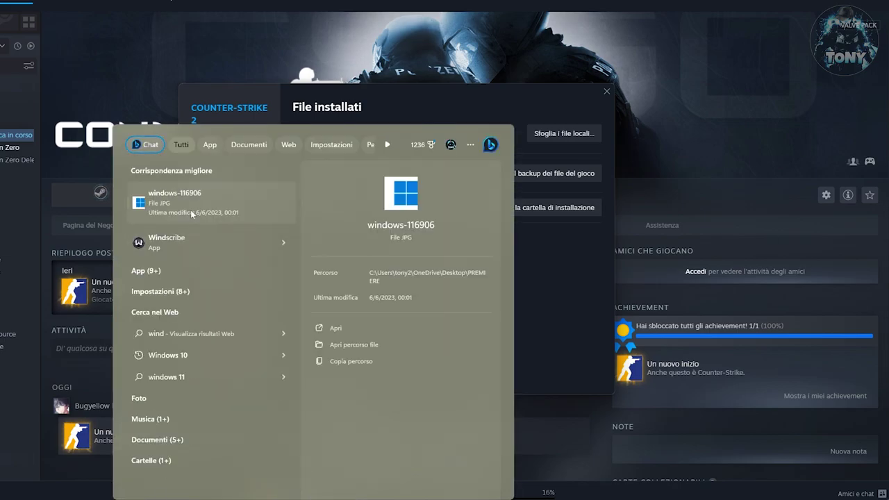
text(ows)
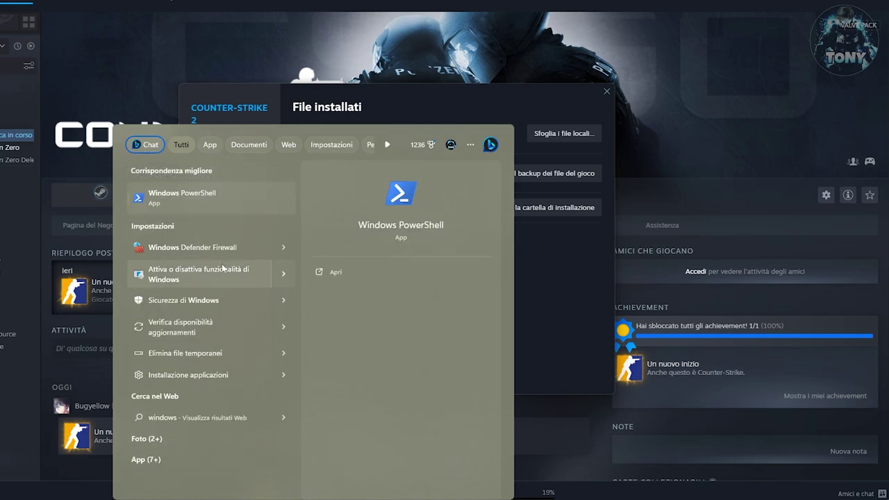
click(144, 196)
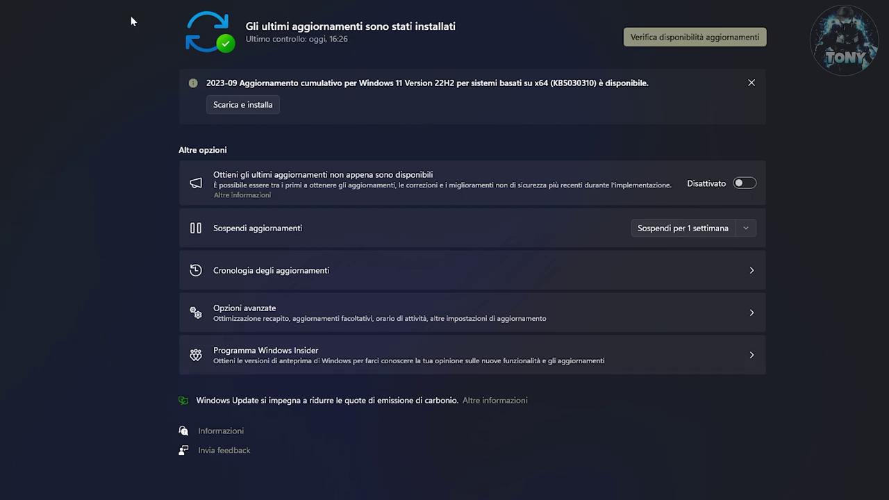
click(705, 31)
- Download and install cumulative update KB5030310, turning on getting the latest updates as soon as they are available
click(243, 105)
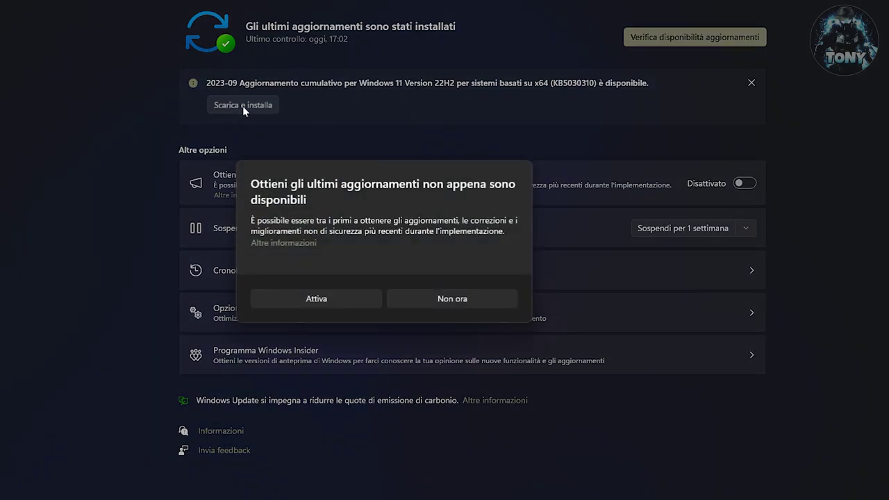
click(319, 298)
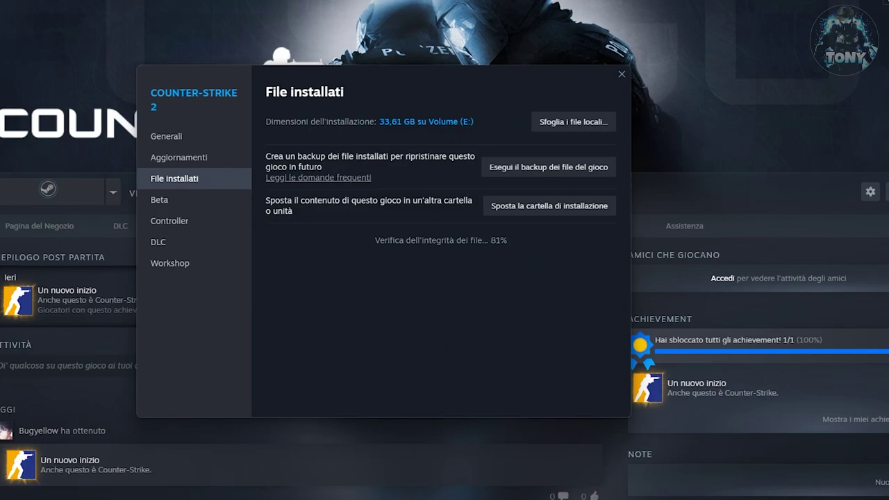
drag(449, 74, 445, 65)
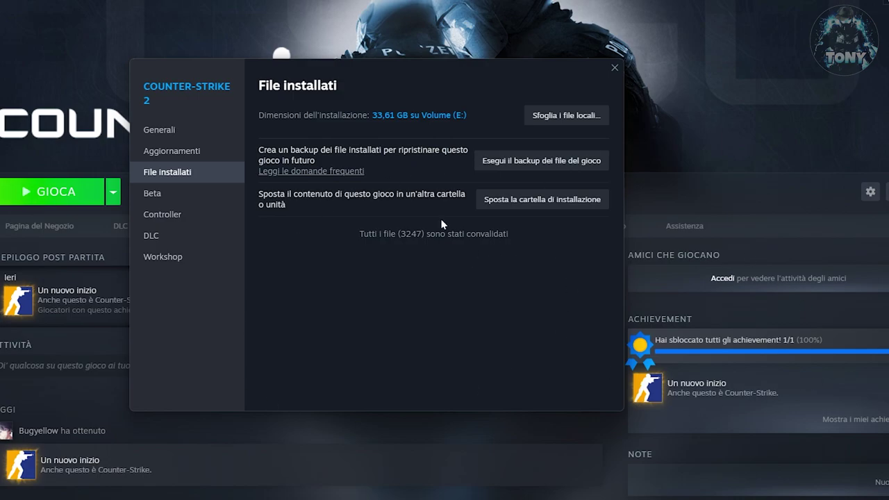
drag(353, 74, 424, 72)
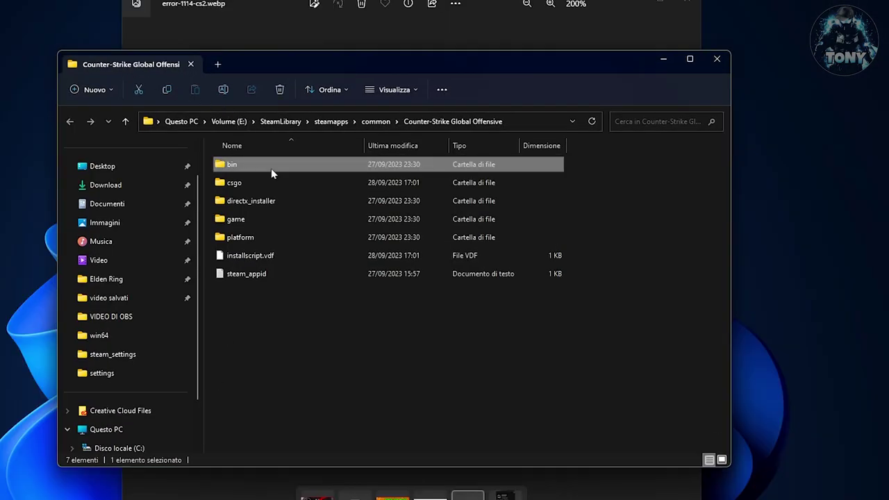
- Look through the bin and csgo folders of the Counter-Strike Global Offensive installation for the game executable
double_click(271, 168)
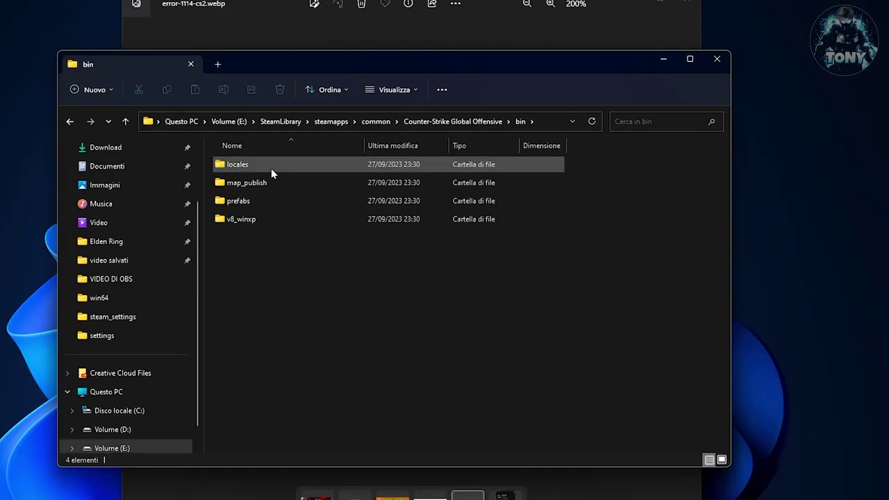
double_click(270, 168)
click(68, 124)
click(67, 124)
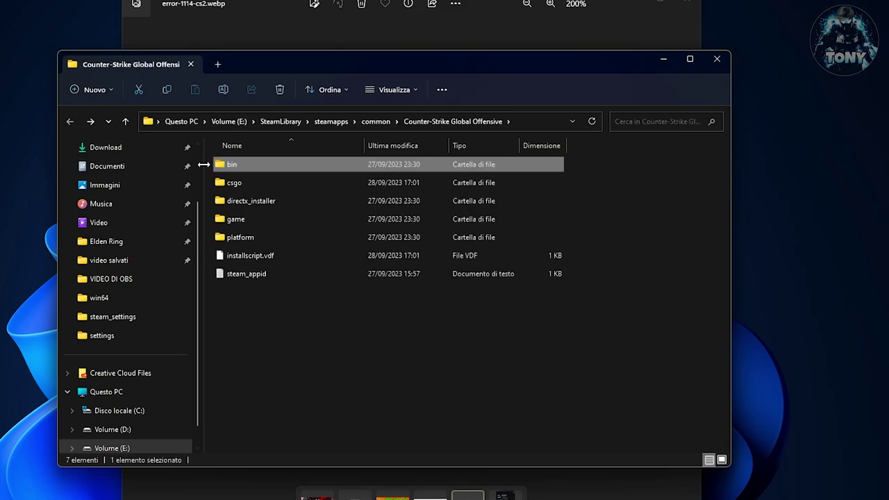
double_click(254, 186)
double_click(251, 166)
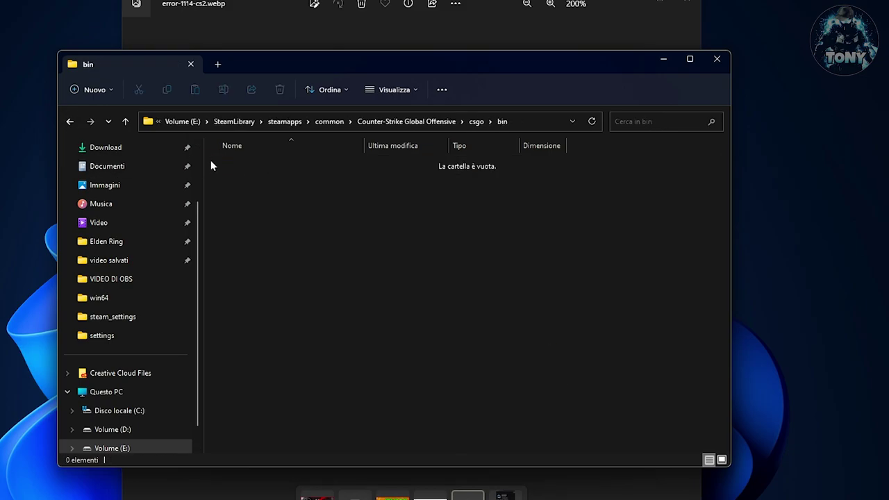
click(70, 124)
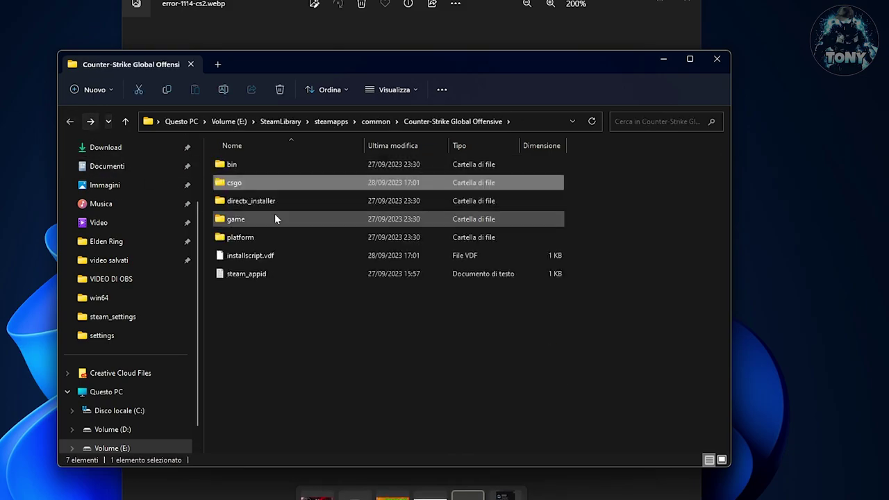
- Open the properties of the cs2 application in the game\bin\win64 folder
double_click(274, 213)
double_click(255, 164)
double_click(255, 165)
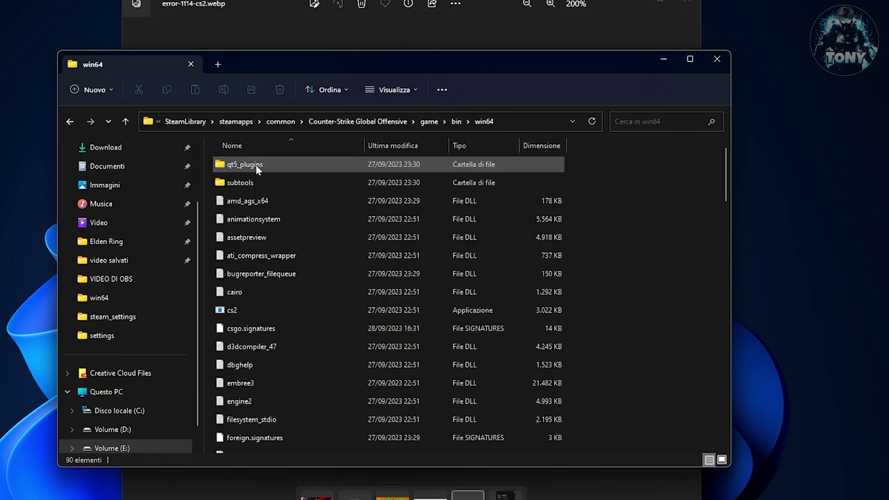
scroll(315, 225, down, 2)
scroll(316, 225, down, 2)
scroll(316, 225, up, 2)
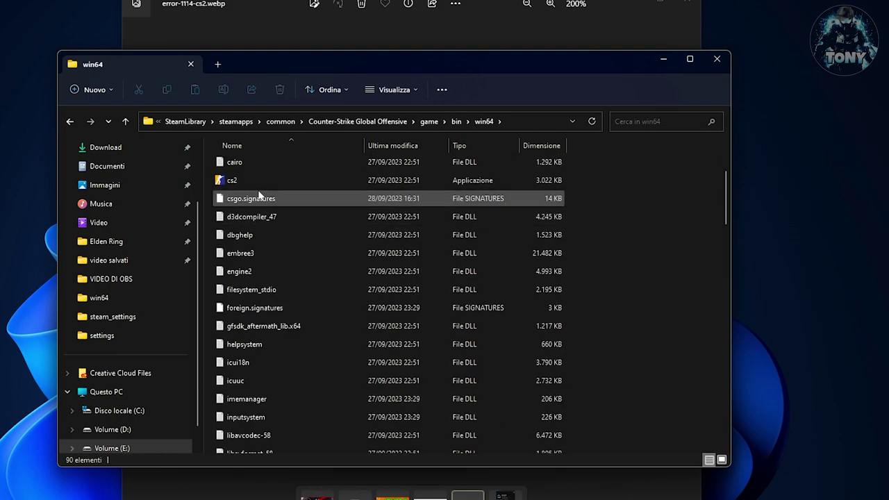
right_click(236, 180)
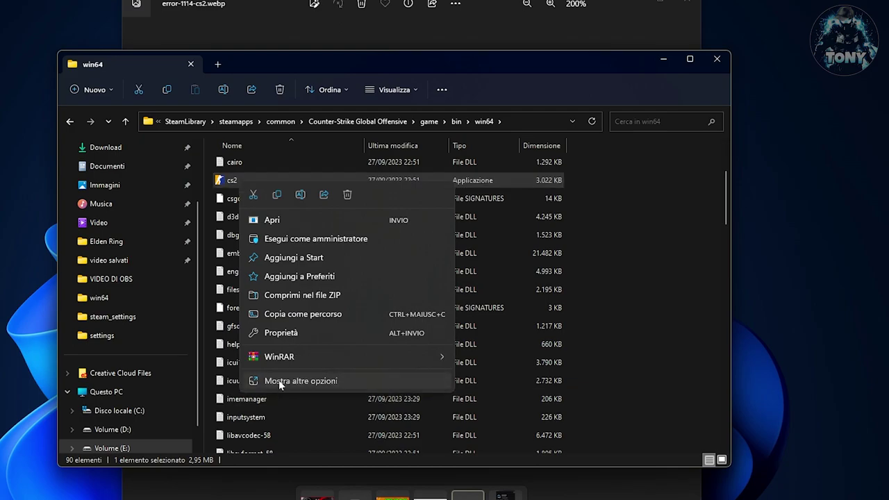
click(281, 380)
click(318, 371)
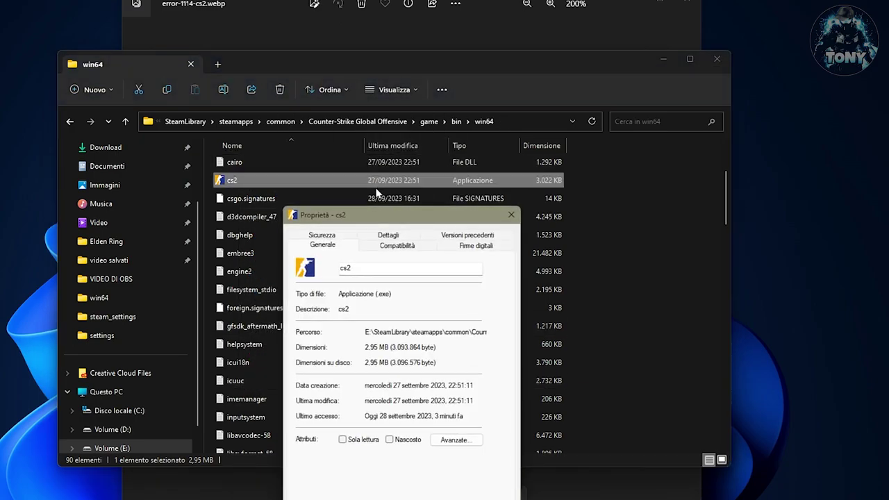
- Set cs2's compatibility options to disable fullscreen optimizations and run as administrator, apply them, and close the properties and folder windows
click(334, 161)
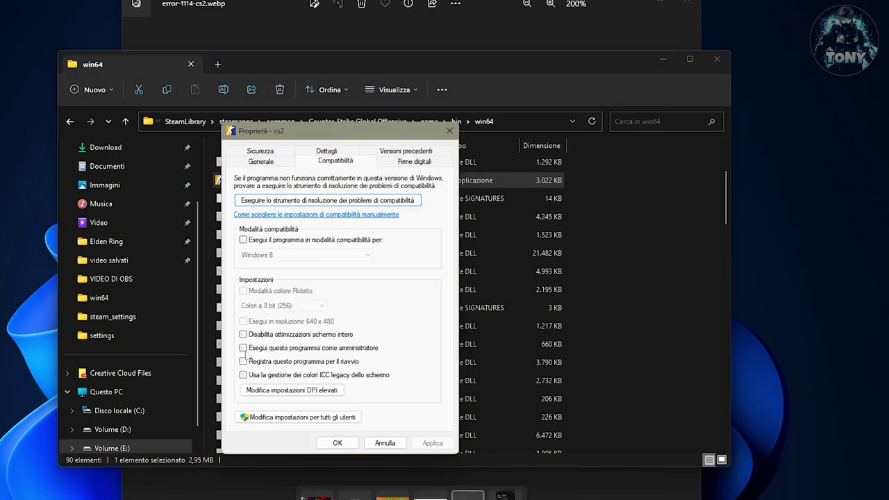
click(243, 348)
click(277, 391)
click(277, 352)
click(277, 236)
click(414, 400)
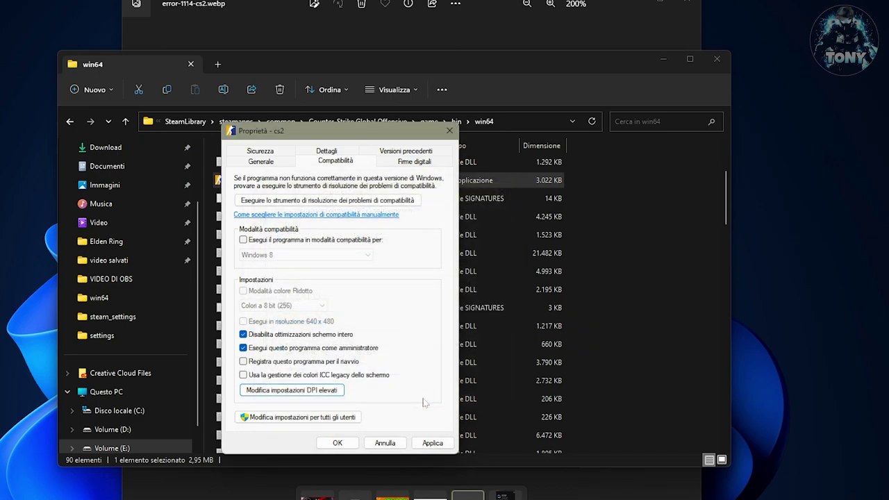
click(431, 444)
click(338, 443)
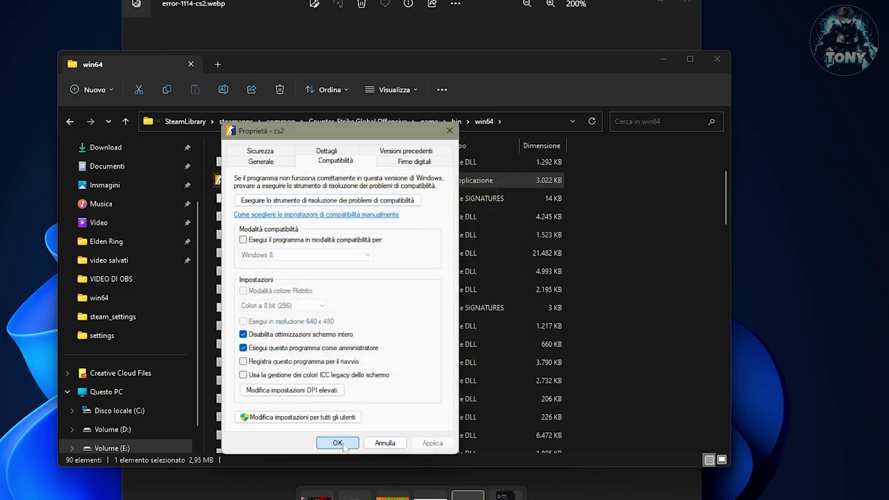
click(717, 59)
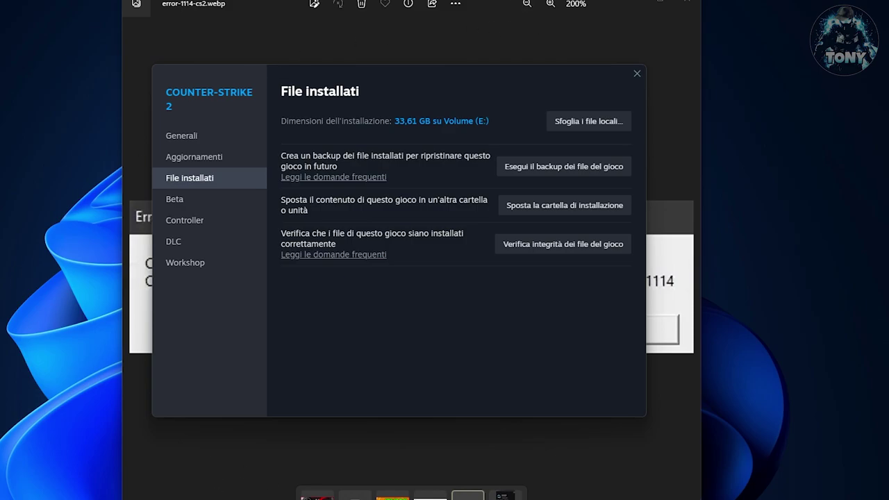
- Find the Run (Esegui) app through system search and use it to open the %appdata% folder
key(super+r)
drag(89, 322, 463, 186)
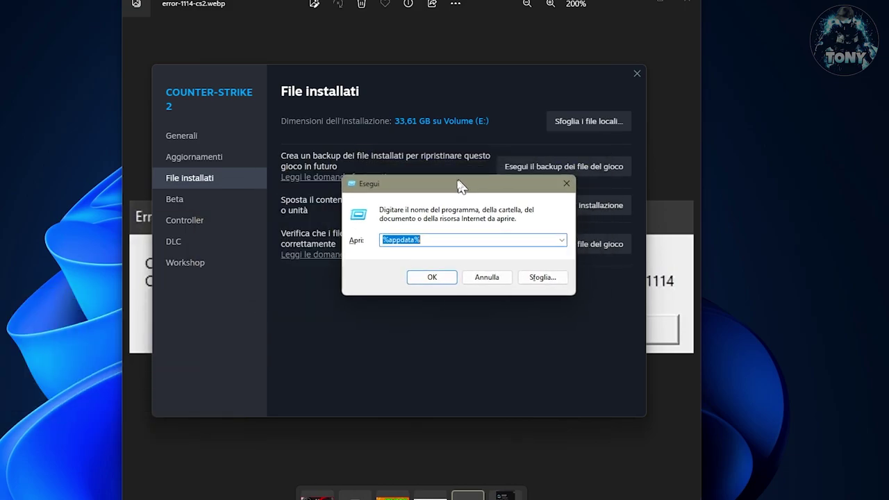
key(super+w)
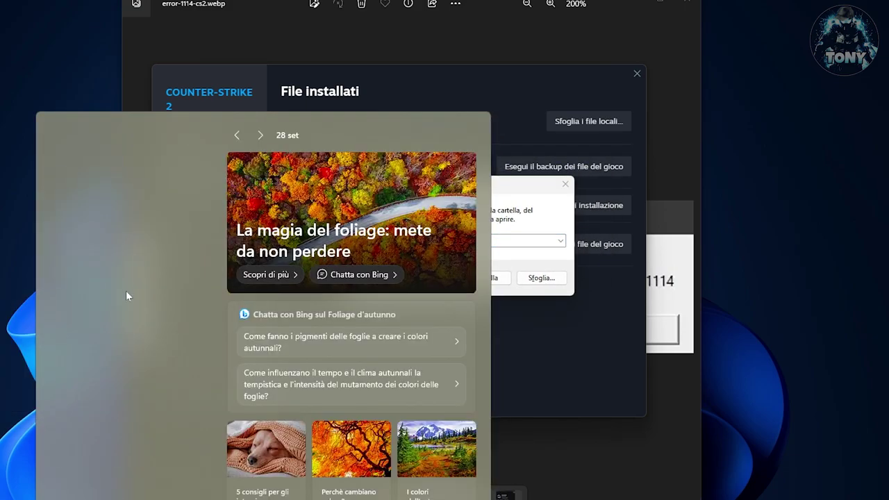
key(super+s)
text(eseg)
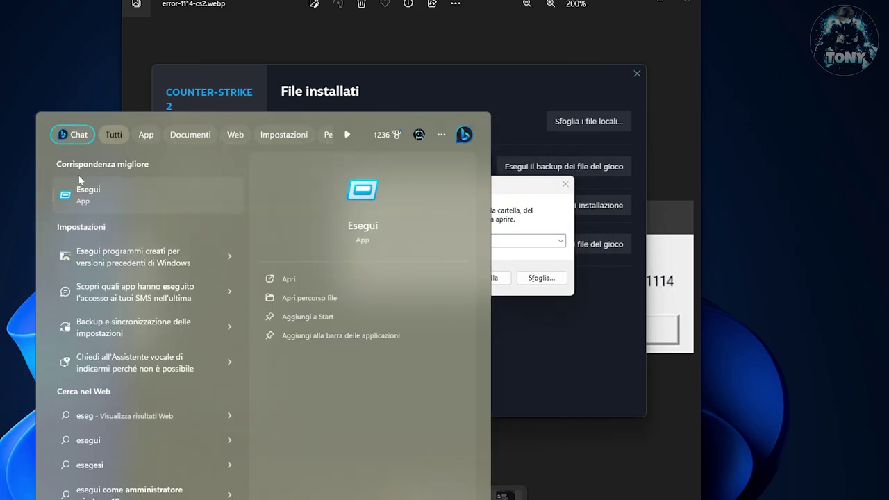
click(60, 189)
click(439, 279)
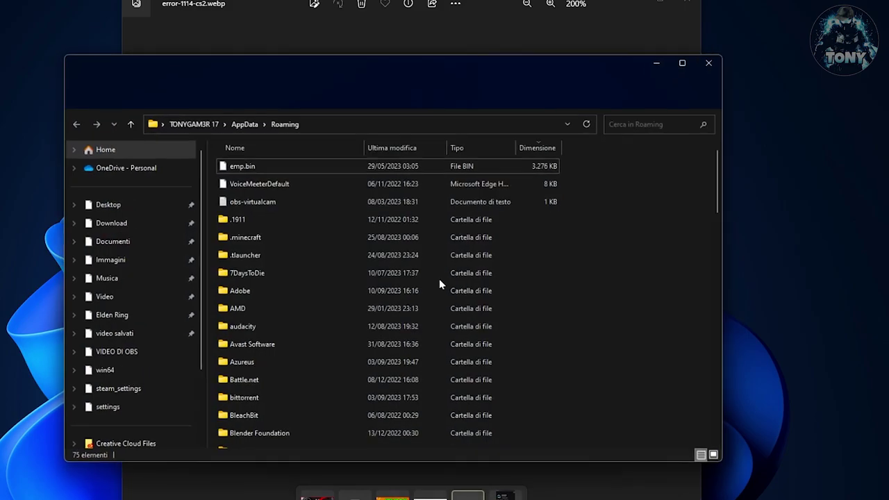
- Look through the folders in AppData's Roaming and Local directories and return to AppData
scroll(332, 219, down, 14)
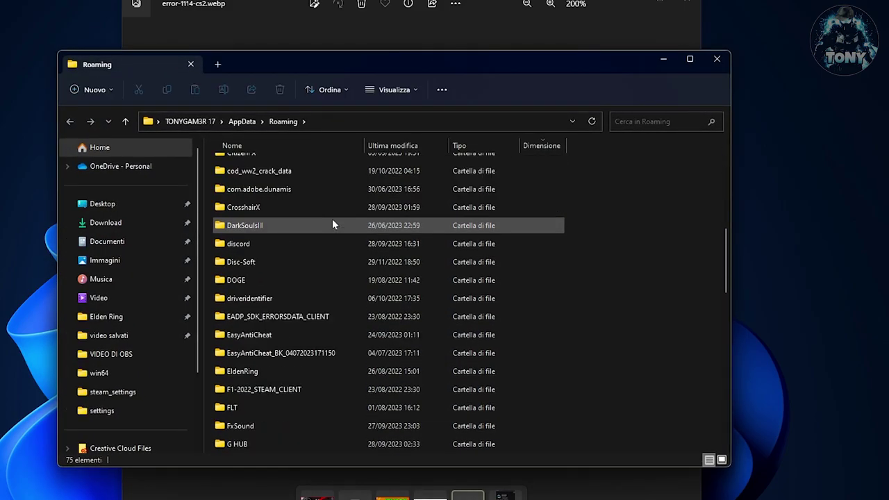
scroll(331, 219, down, 6)
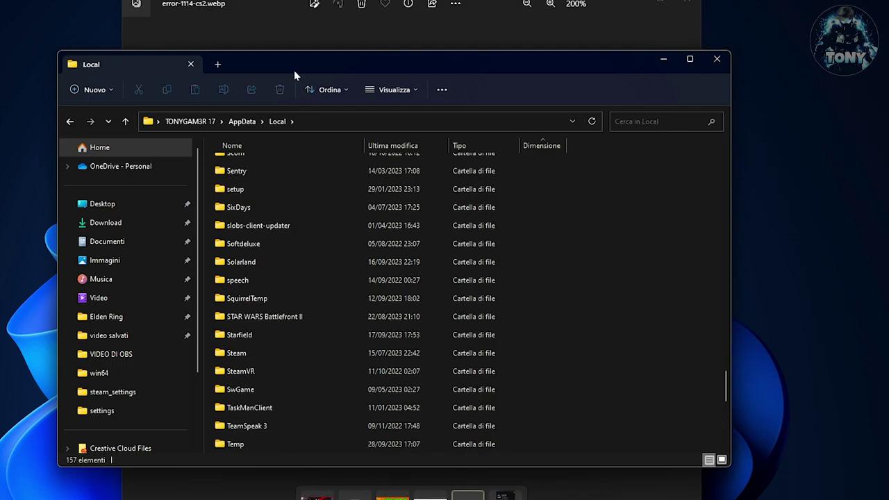
click(241, 121)
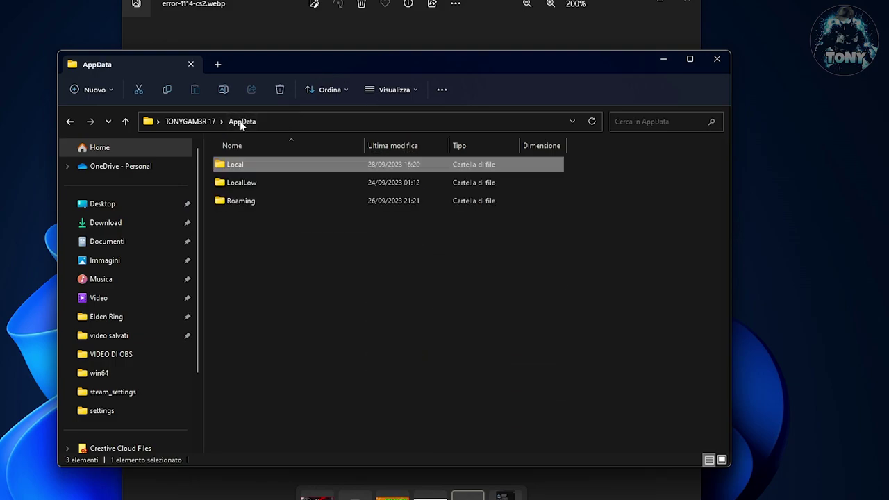
- Find the Steam folder inside AppData's Local directory, look at its contents and return to Local
double_click(246, 166)
scroll(320, 278, down, 12)
scroll(323, 281, down, 15)
scroll(323, 281, down, 5)
scroll(323, 281, down, 2)
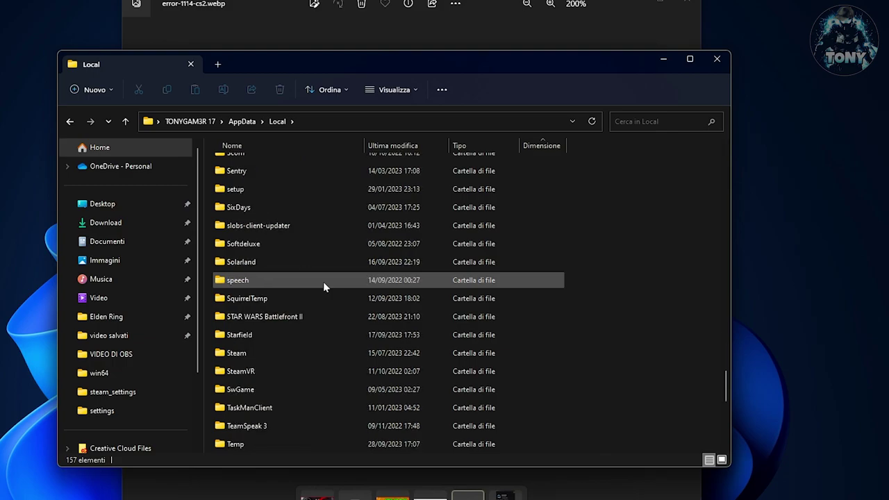
click(302, 353)
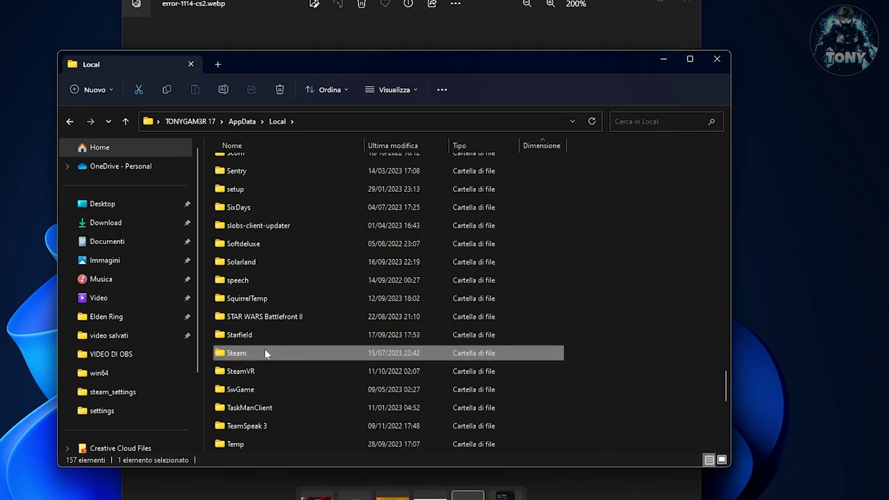
double_click(265, 353)
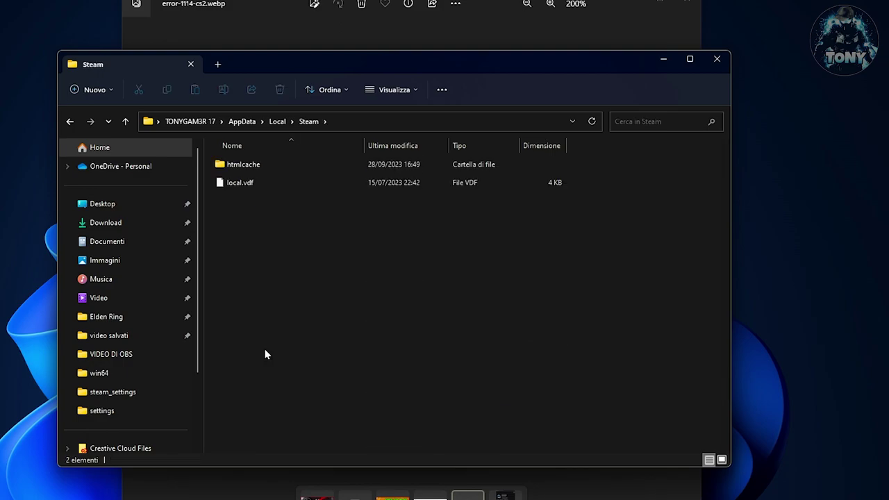
click(69, 121)
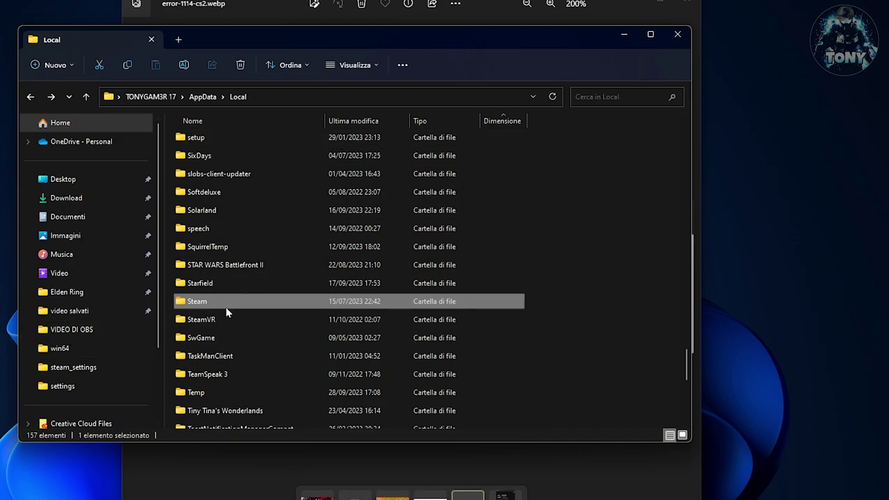
- Delete the Steam folder from AppData\Local
key(F2)
key(Escape)
key(F2)
key(Escape)
key(F2)
key(Escape)
key(Delete)
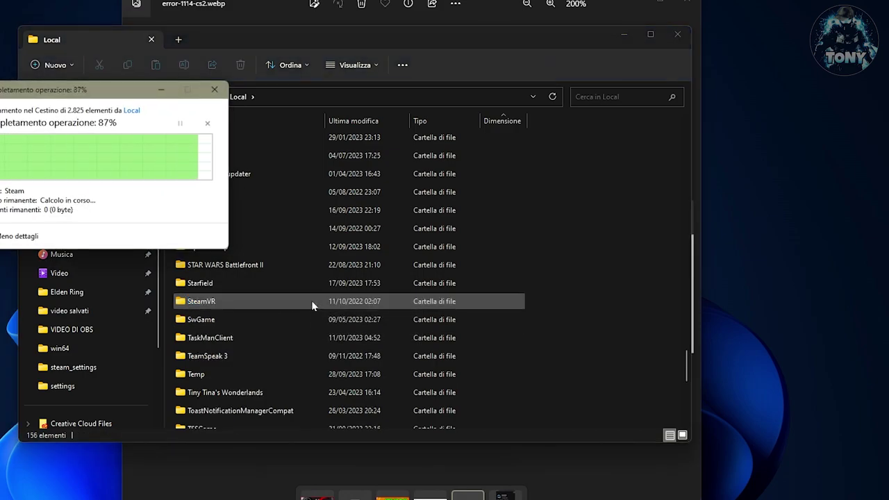
- Find the D3DSCache folder in AppData\Local and delete it
scroll(311, 300, up, 15)
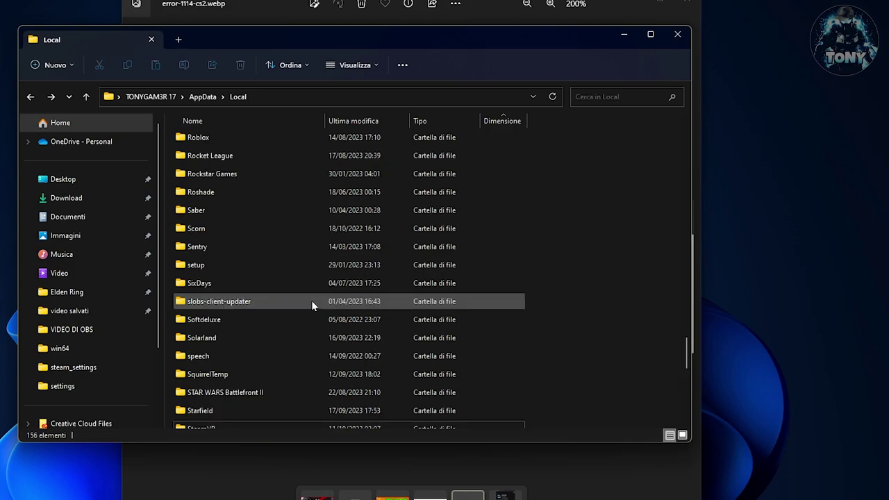
scroll(312, 300, up, 20)
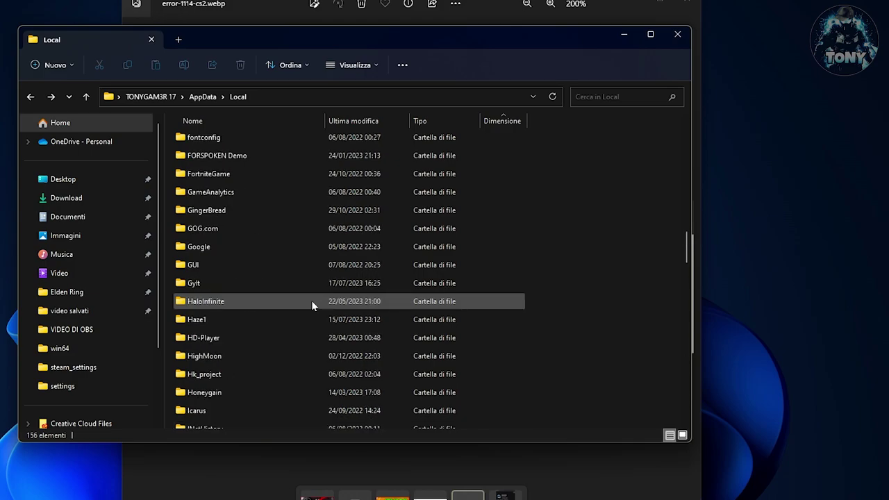
scroll(311, 300, up, 5)
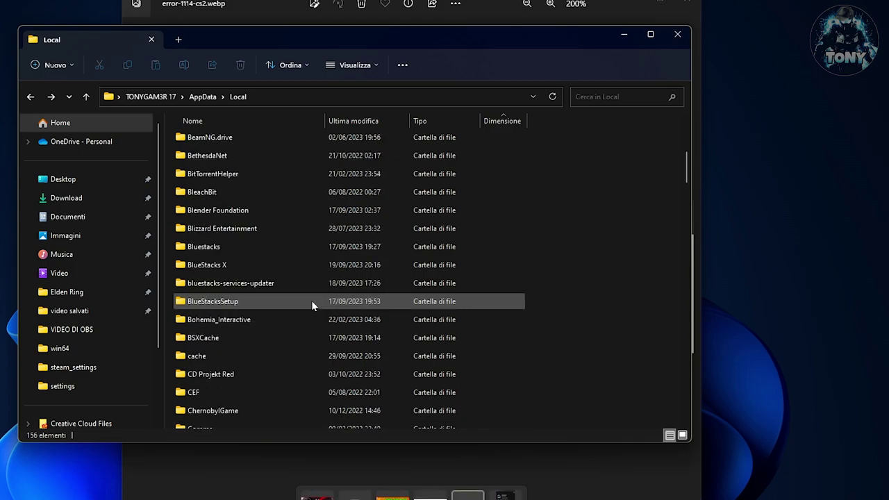
scroll(311, 300, down, 5)
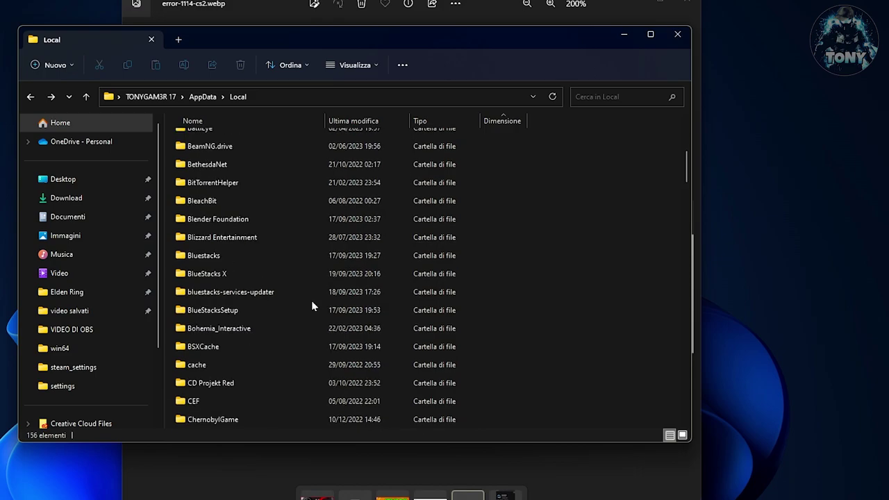
scroll(312, 305, down, 3)
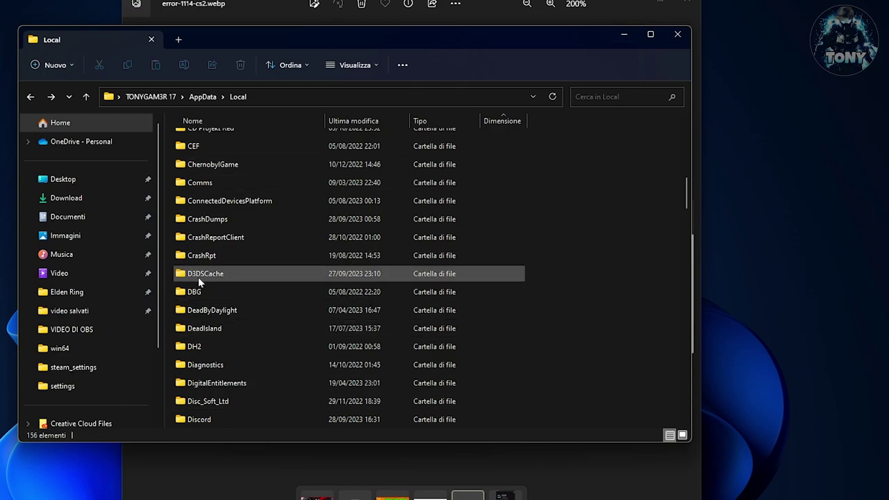
click(243, 275)
key(Delete)
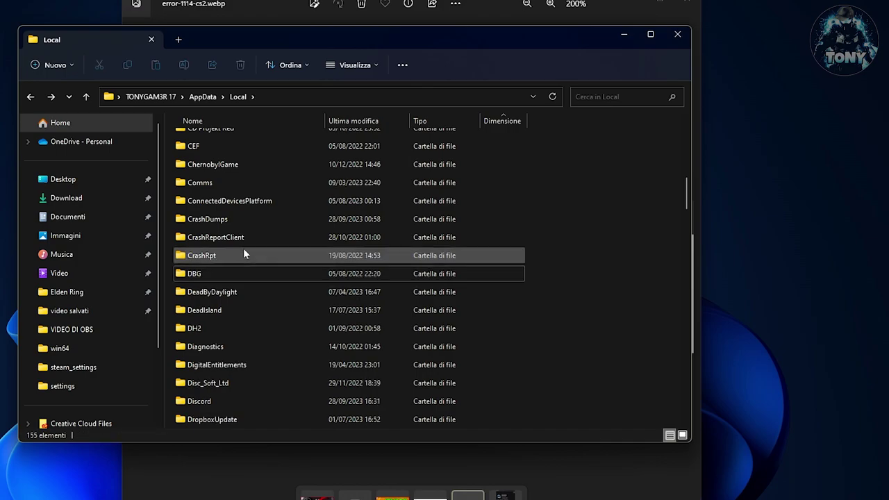
- Find the folder named cache in AppData\Local and delete it
scroll(266, 234, down, 2)
scroll(267, 233, down, 4)
scroll(266, 233, up, 9)
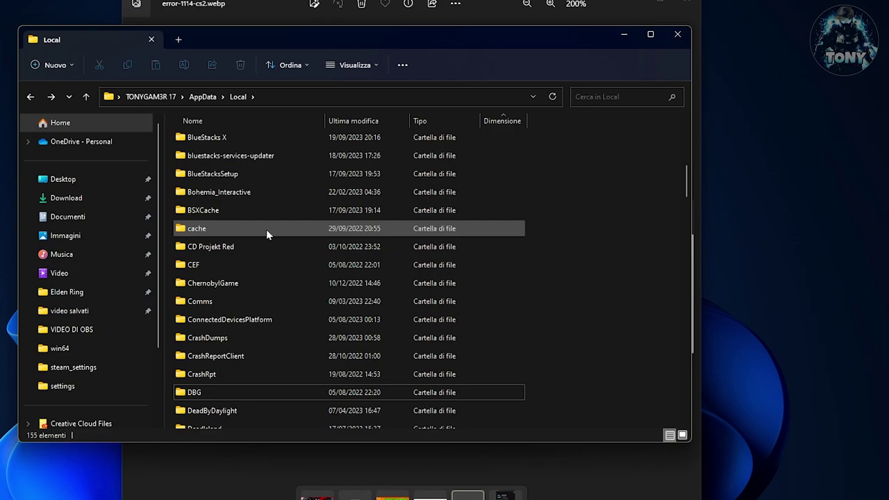
click(266, 229)
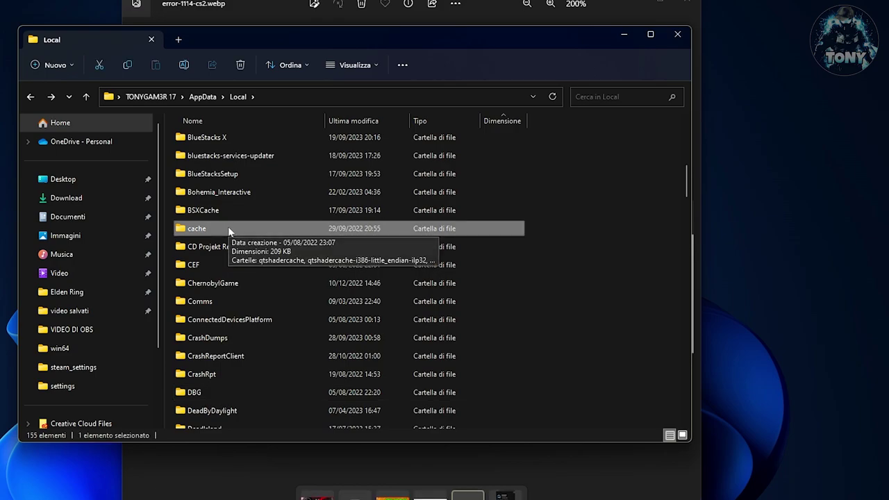
key(Delete)
- Close the Local folder window and the error-1114-cs2.webp image
scroll(281, 256, up, 7)
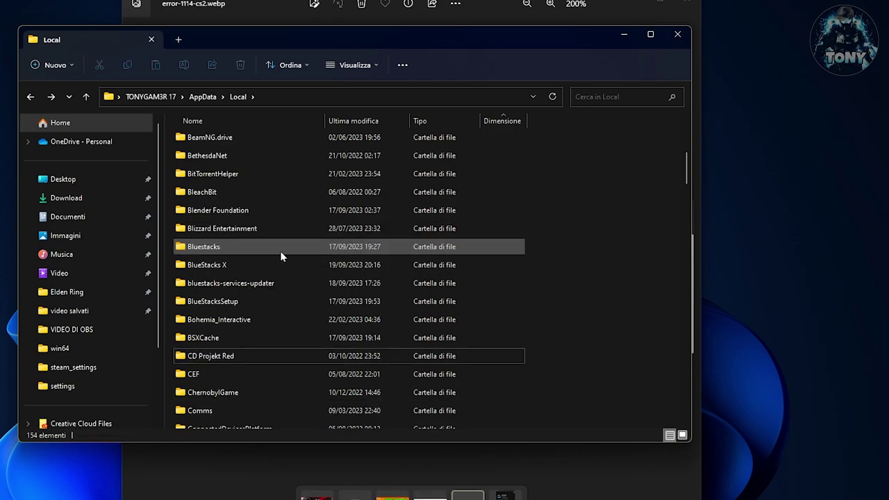
scroll(280, 255, down, 18)
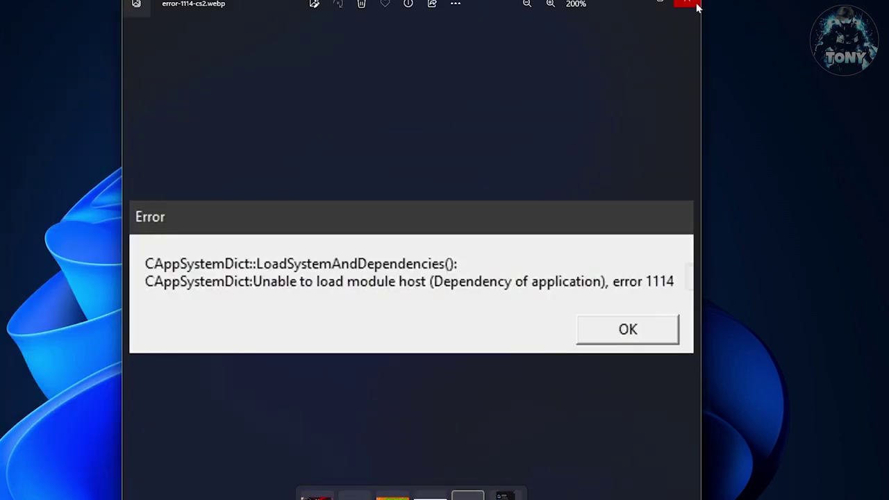
click(688, 2)
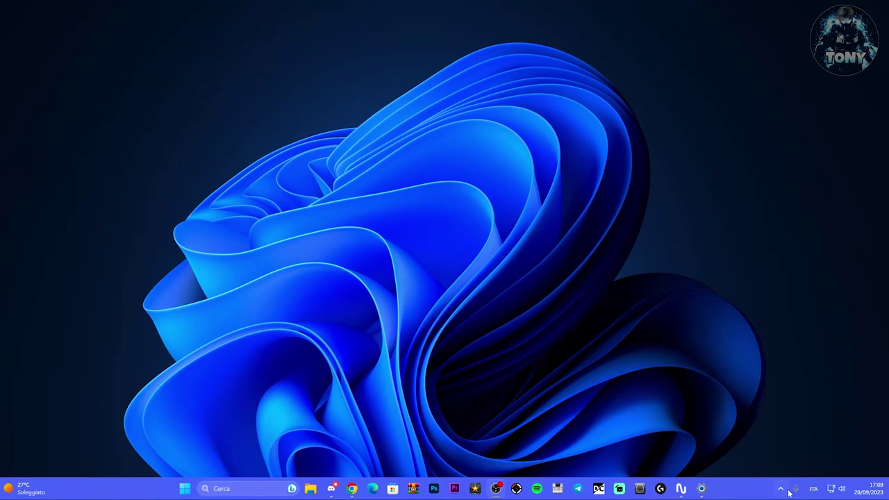
- Open Steam through system search and launch Counter-Strike 2 from its library page
click(221, 489)
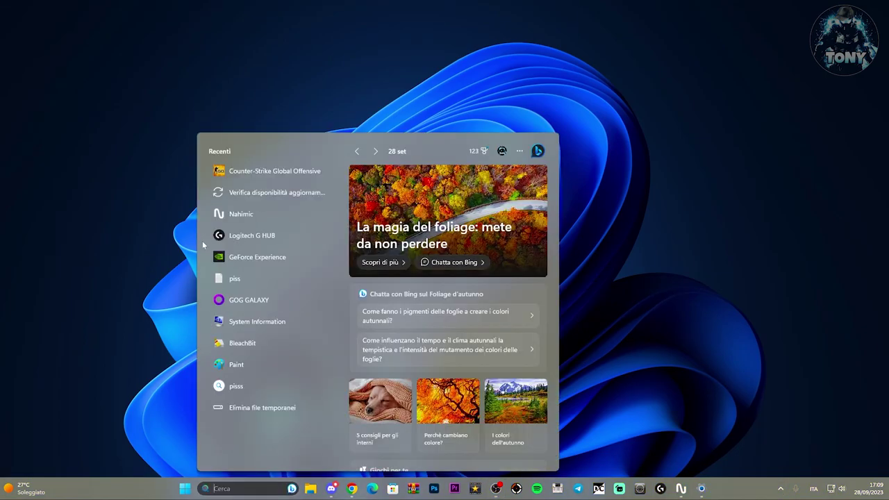
text(steam)
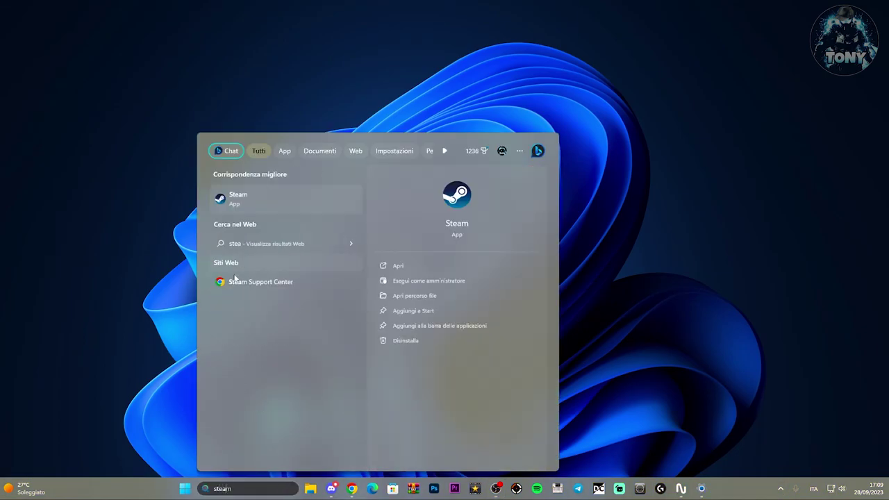
click(261, 204)
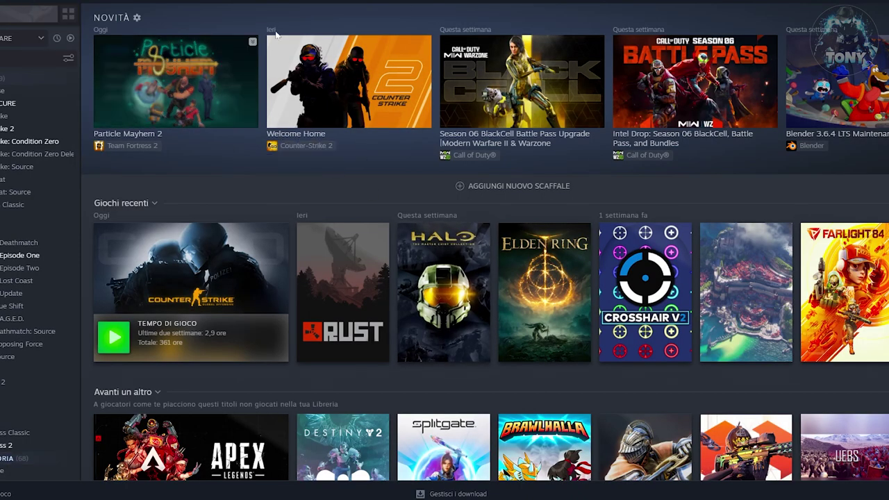
click(175, 327)
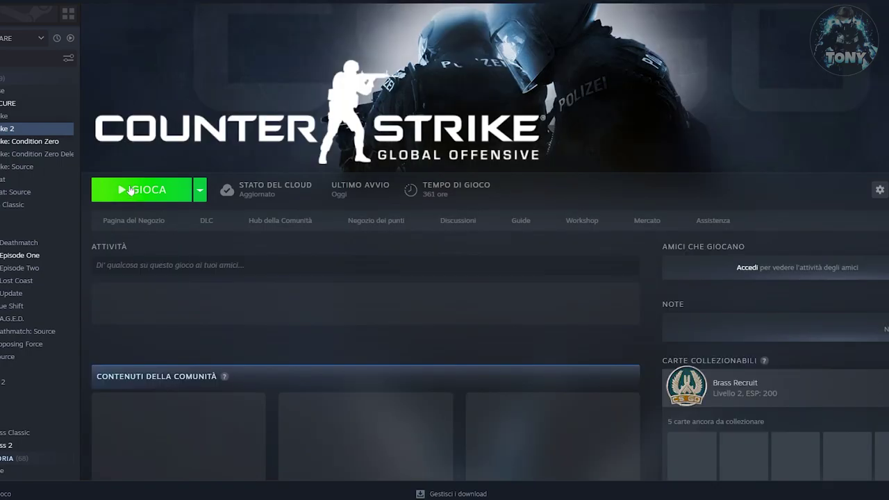
click(123, 186)
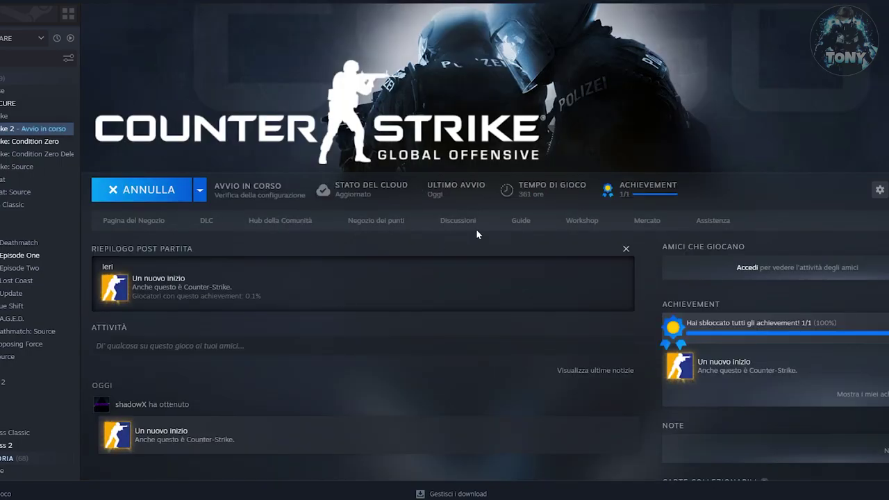